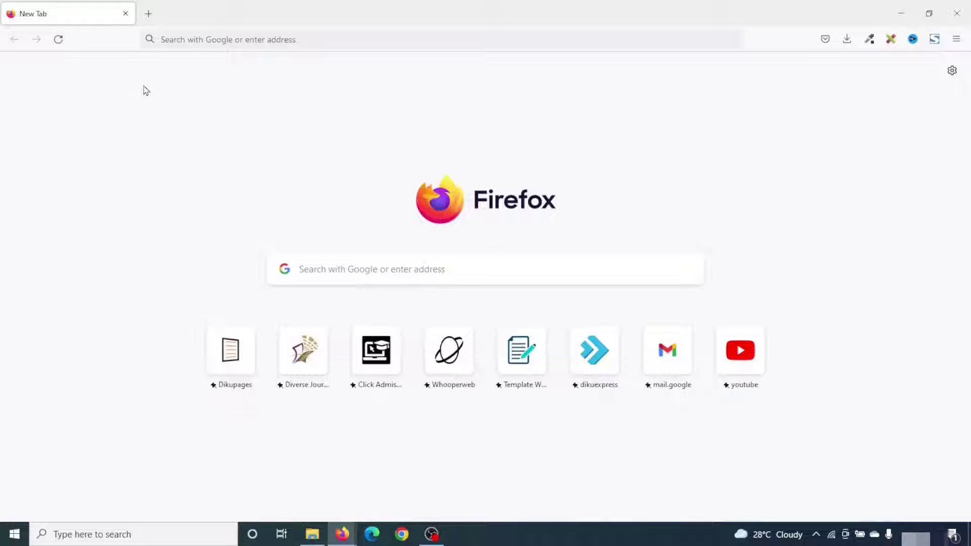
Step: Go to dikupages.com/asura and follow it to the Asura Hosting homepage
click(252, 41)
text(dikupages.com/)
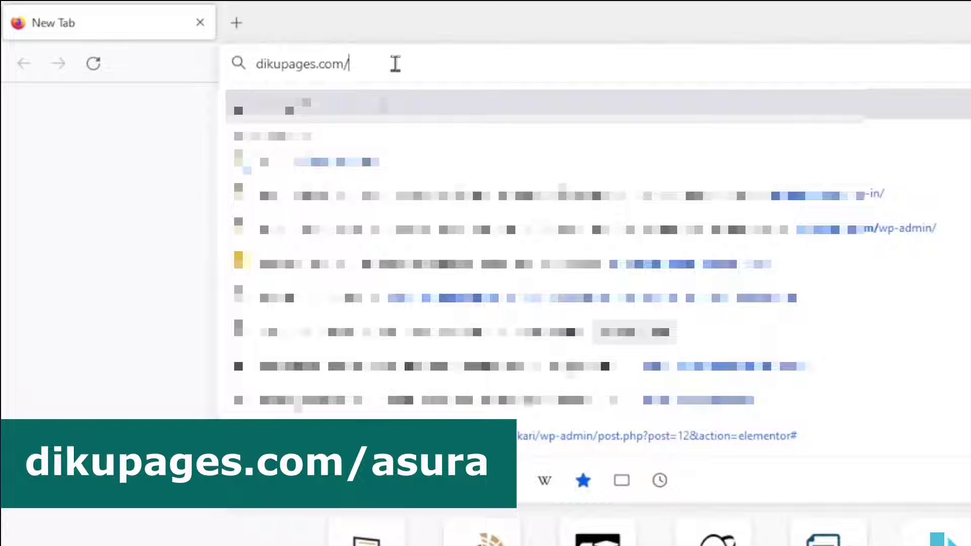
text(asura)
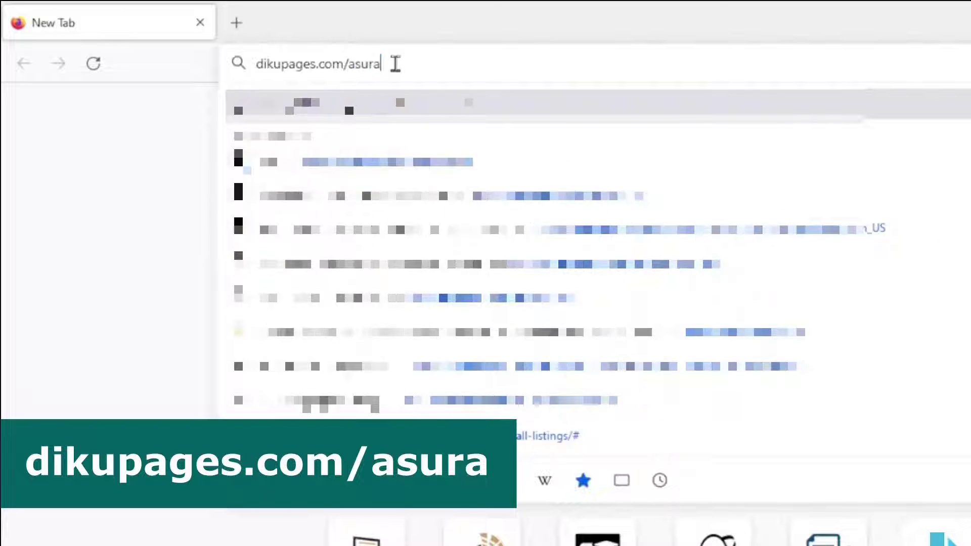
key(Return)
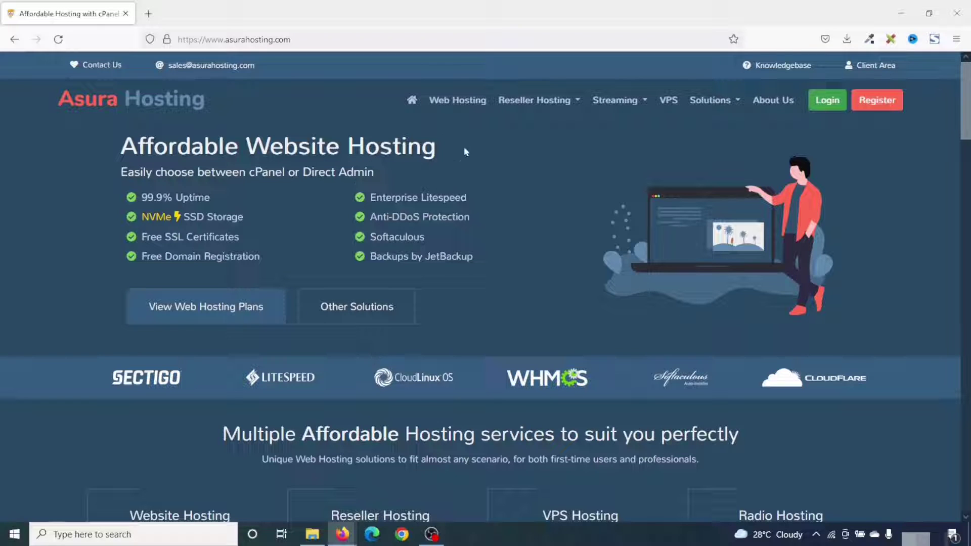
Step: Browse the four Web Hosting plan cards and order the $1.00/mo Starter plan
click(445, 100)
scroll(542, 257, down, 4)
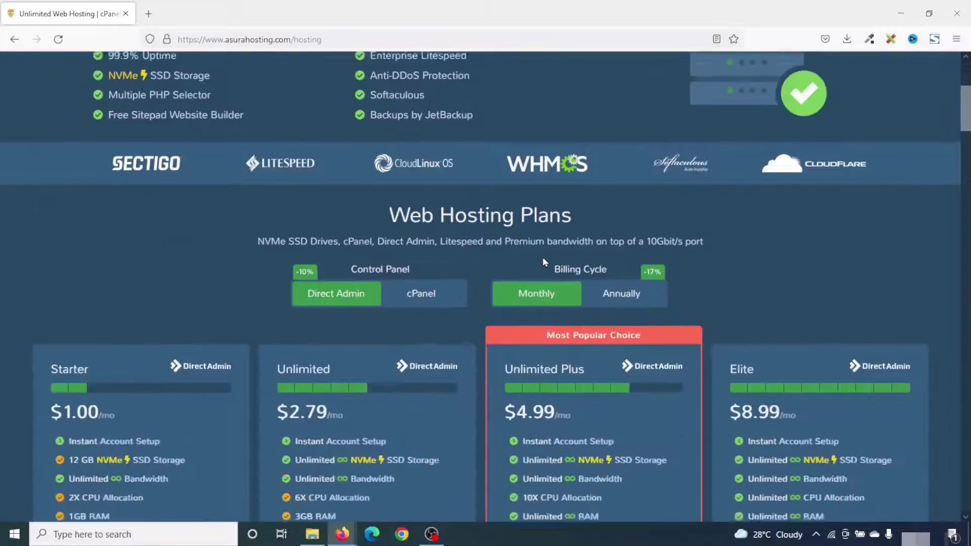
scroll(542, 257, down, 4)
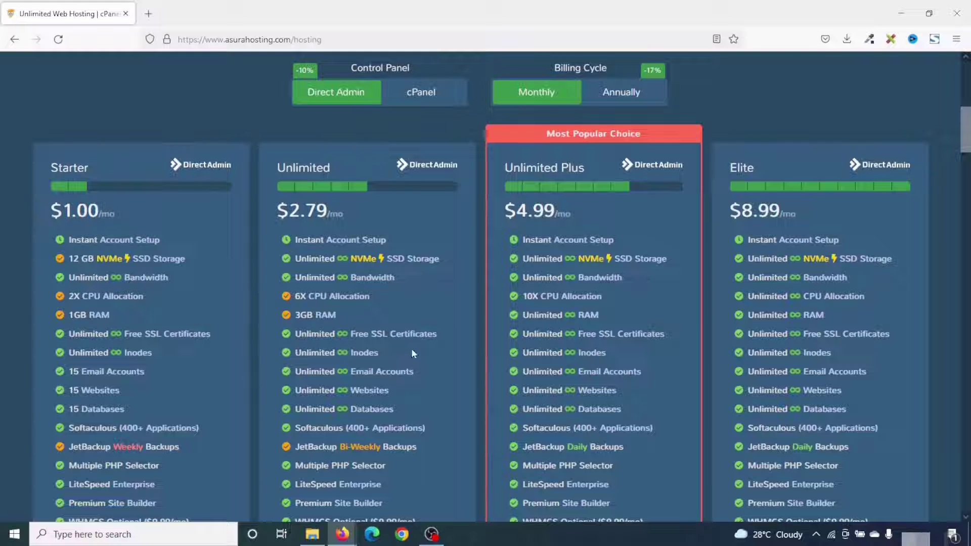
scroll(411, 353, down, 1)
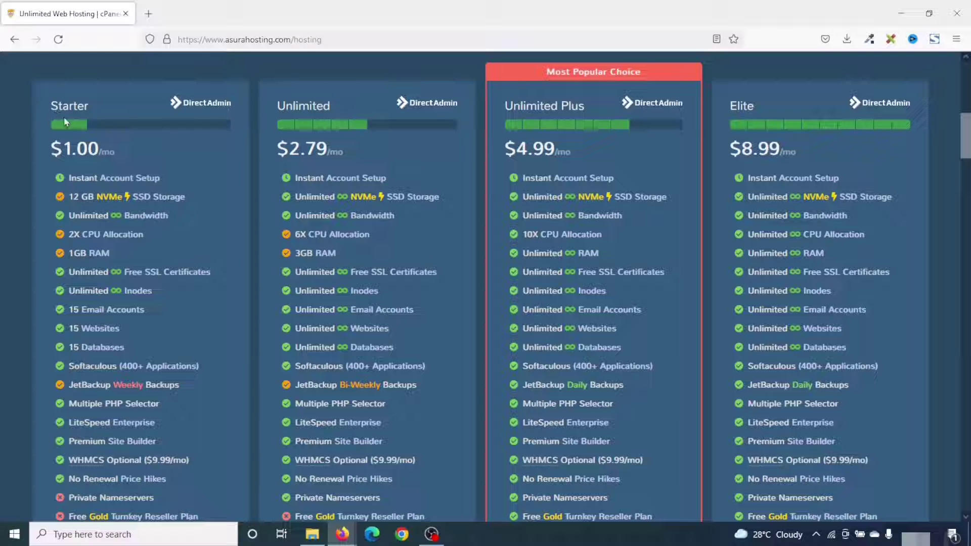
scroll(133, 146, down, 6)
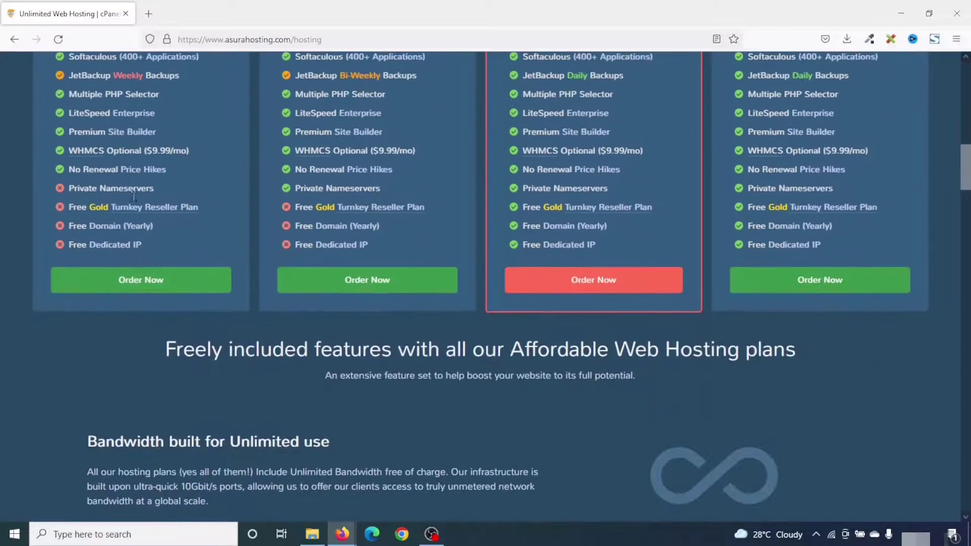
click(122, 280)
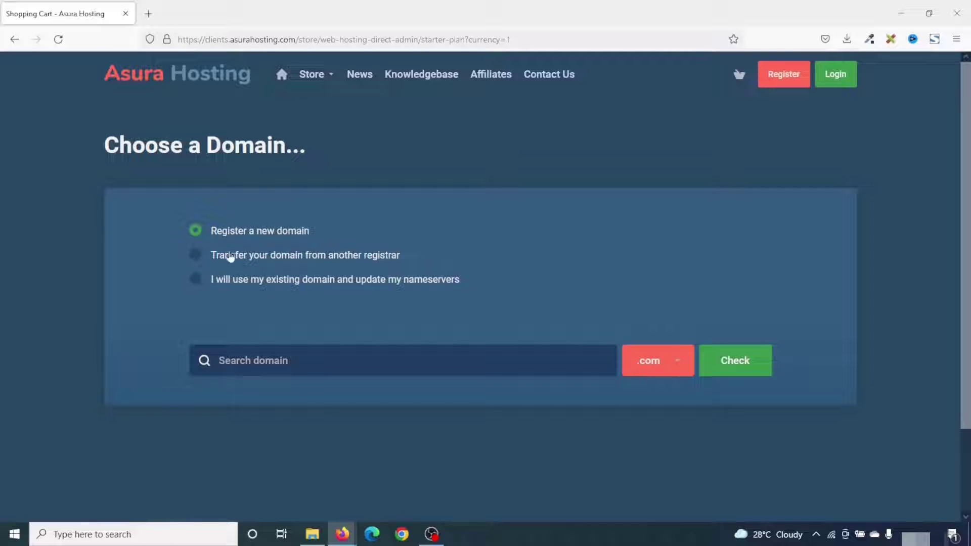
Step: Try the transfer and existing-domain options, then choose Register a new domain and enter dikupages
click(231, 256)
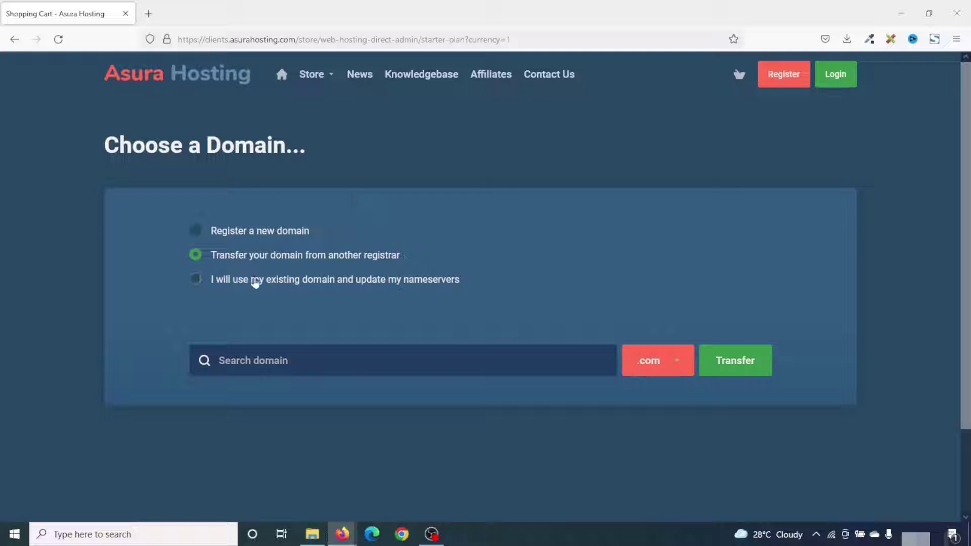
click(255, 281)
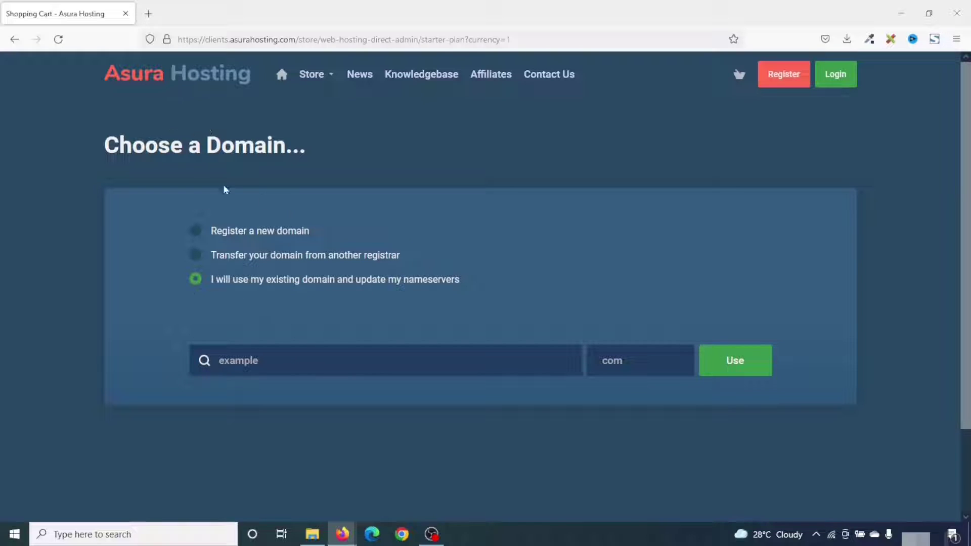
click(239, 236)
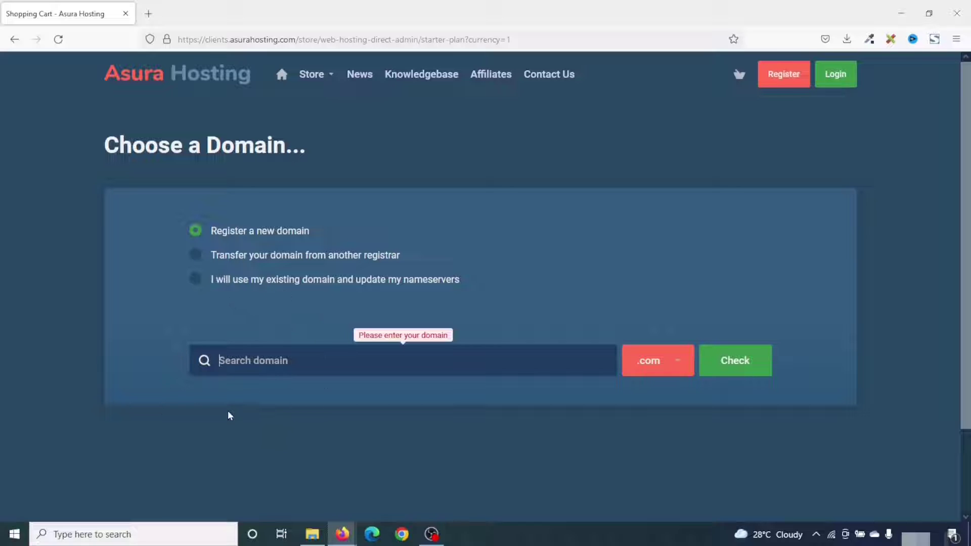
text(dikupa)
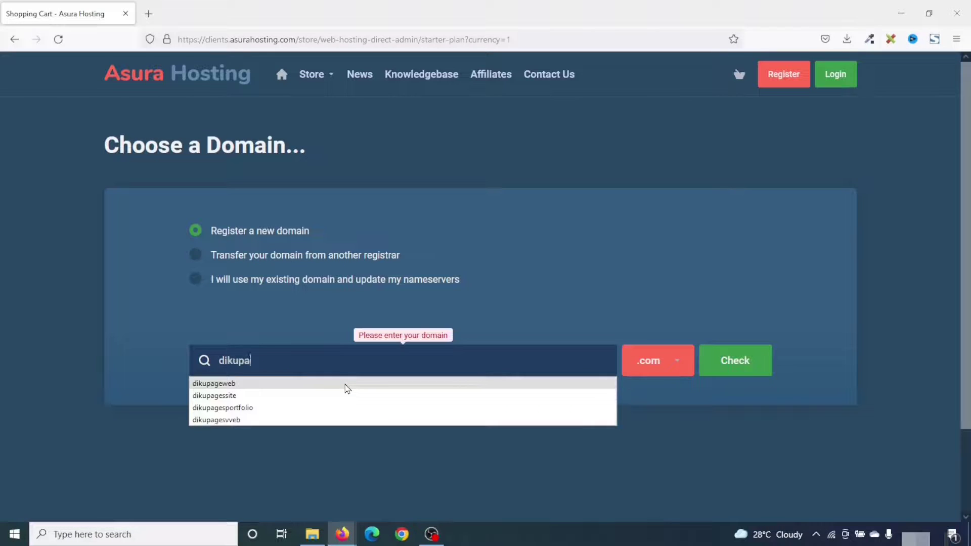
text(ges)
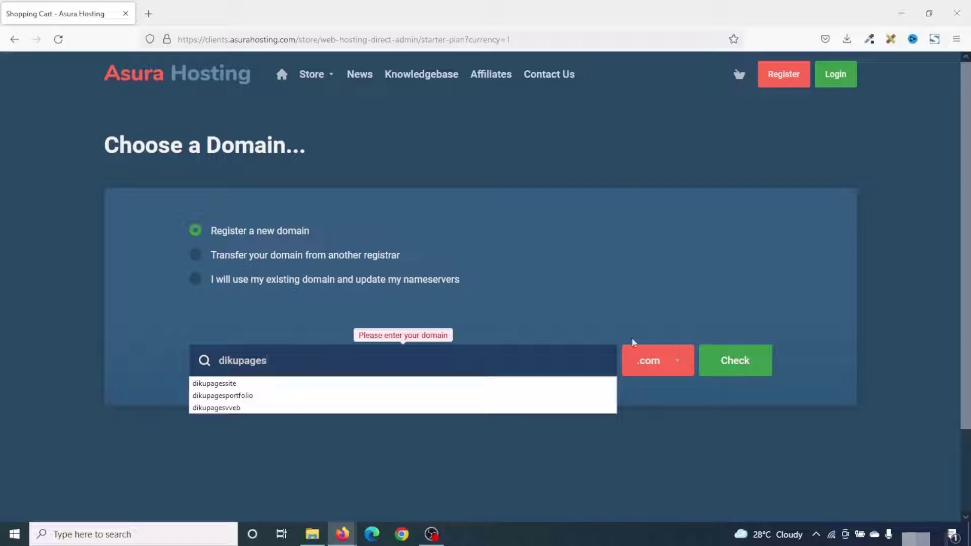
Step: Check dikupages.com and highlight the result showing it is unavailable
click(728, 369)
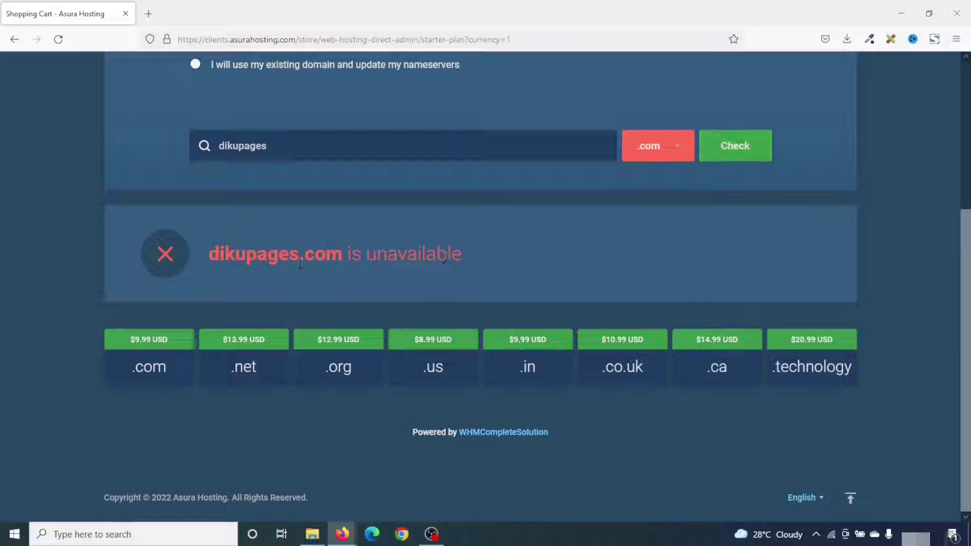
drag(343, 263, 207, 269)
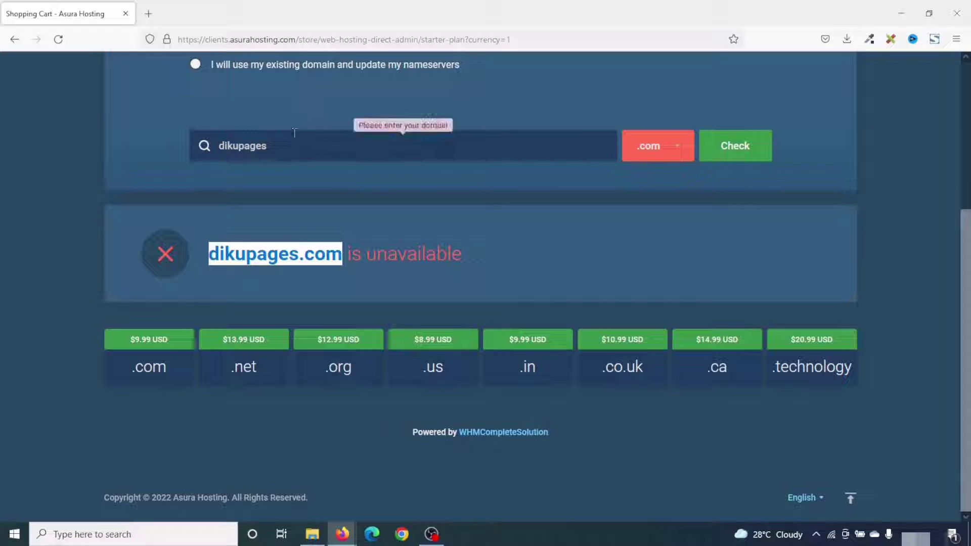
Step: Replace the search term with dikupagesvveb, keeping .com as the extension
double_click(315, 146)
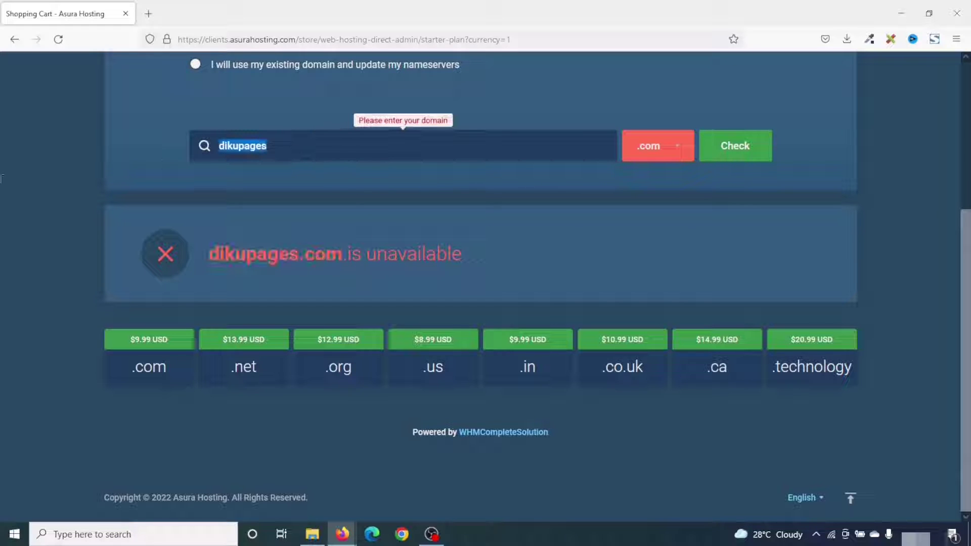
key(BackSpace)
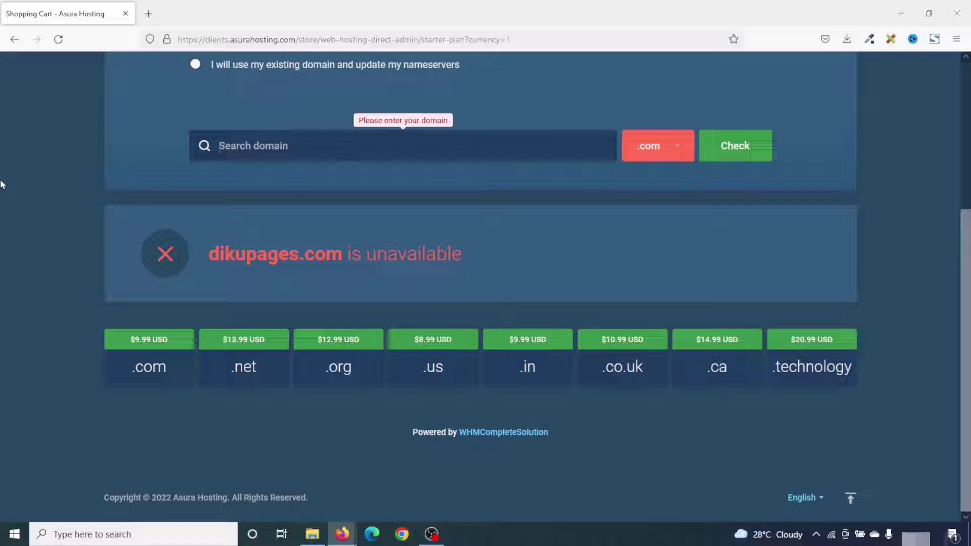
text(d)
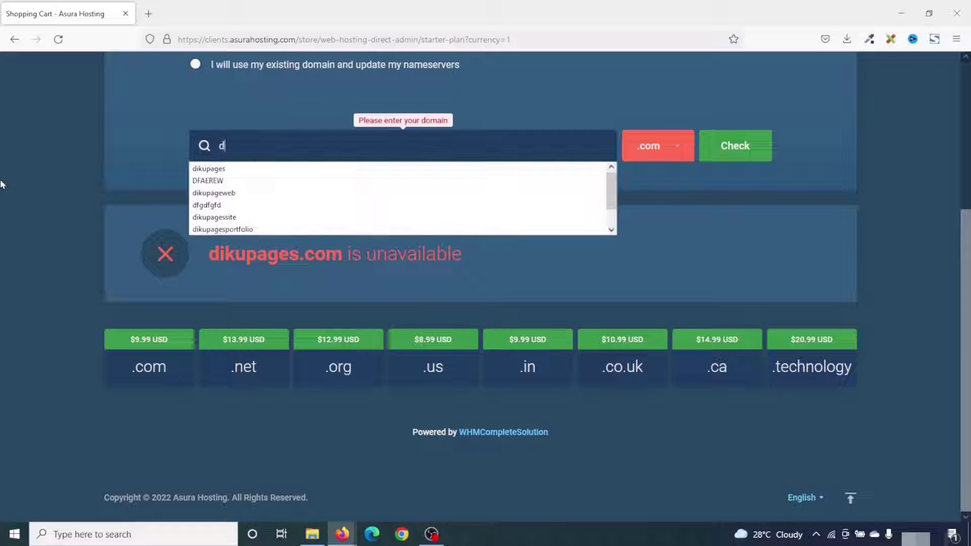
text(ikupagesweb)
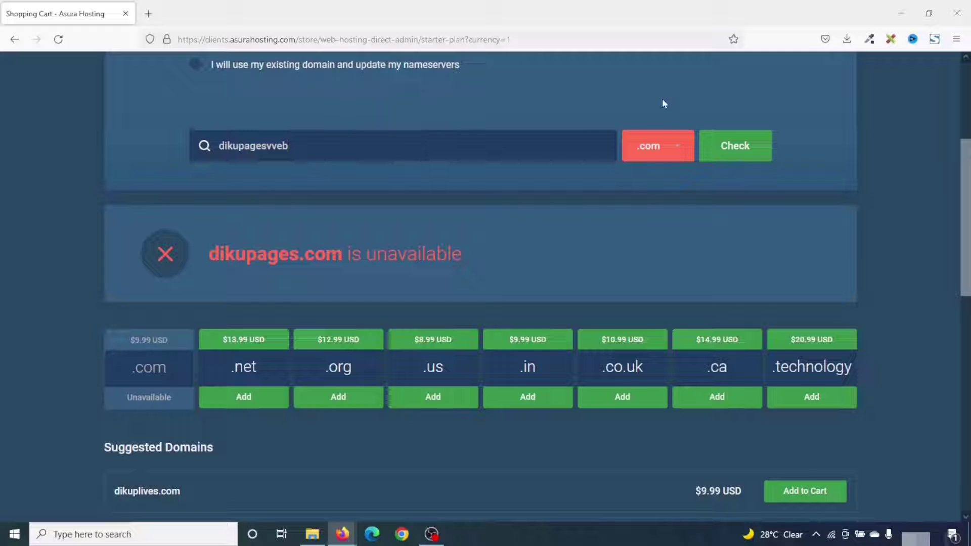
click(660, 153)
scroll(638, 268, down, 5)
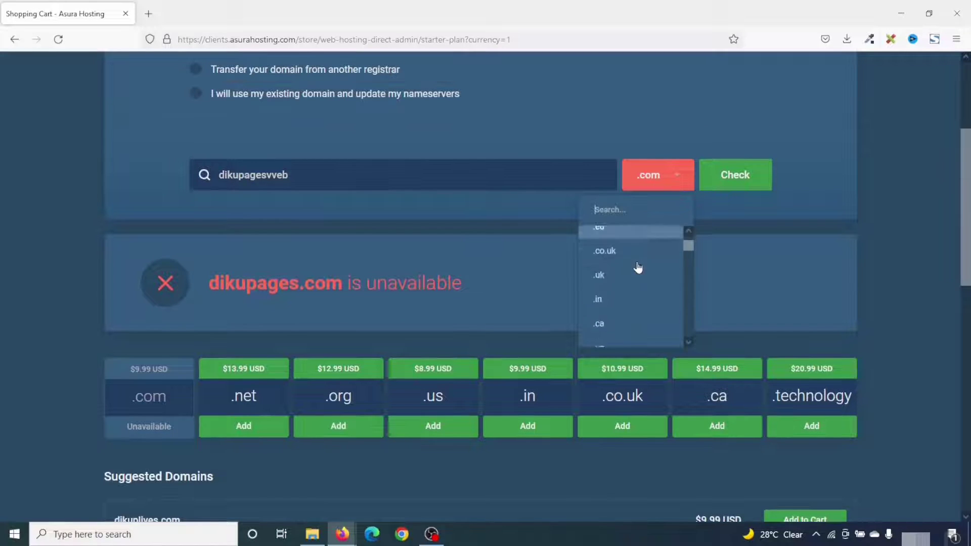
scroll(638, 277, up, 6)
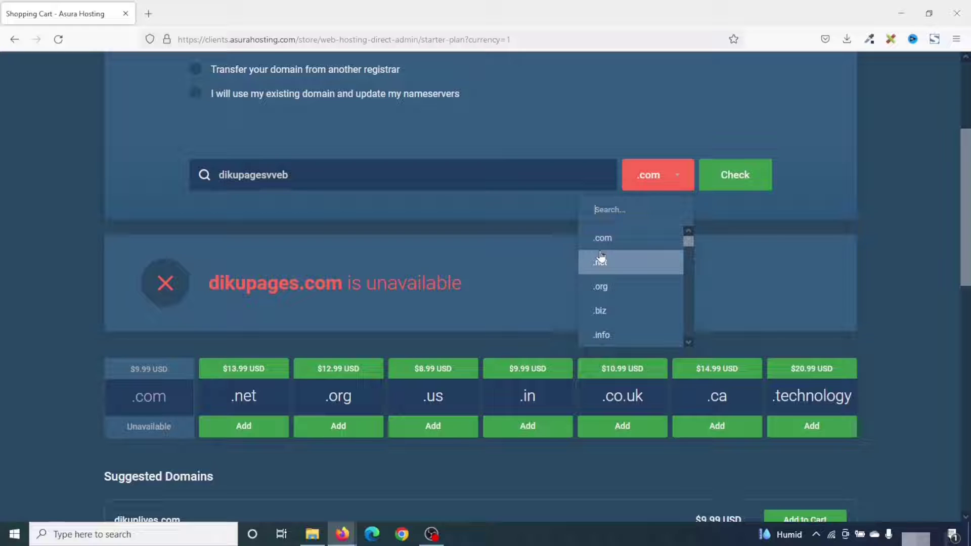
click(621, 244)
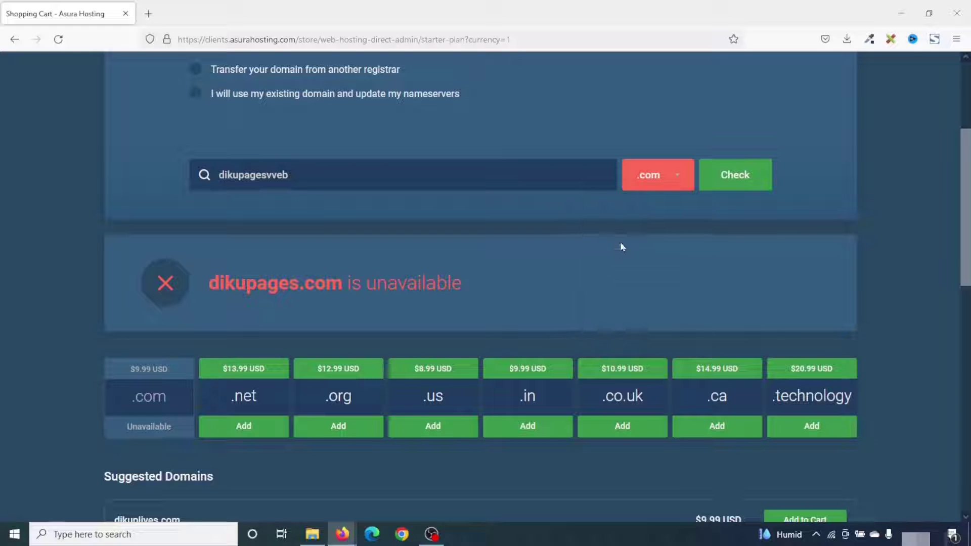
Step: Confirm dikupagesvveb.com is available at $9.99 USD and add it to the order
click(731, 175)
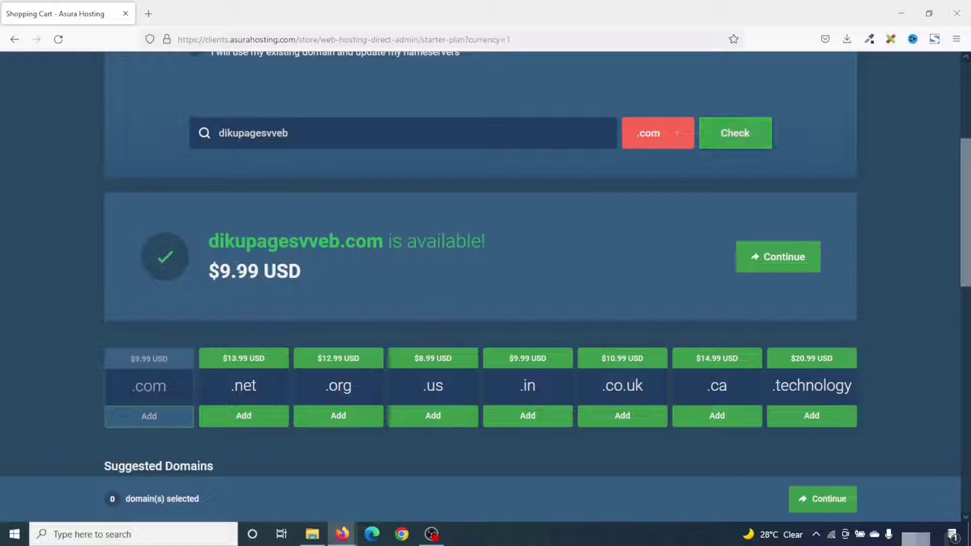
drag(208, 273, 302, 282)
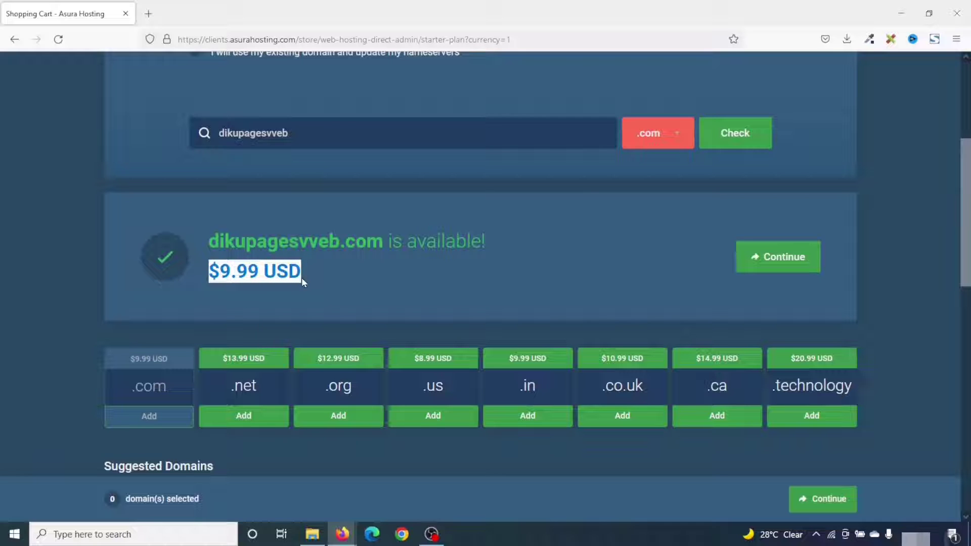
click(754, 263)
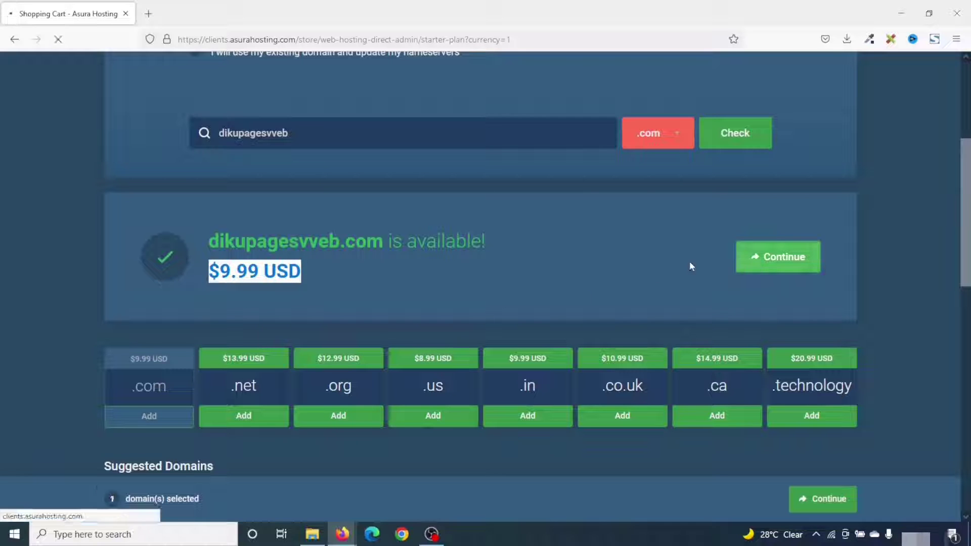
Step: Keep Annually billing at $12.00 USD with no additional services, and continue the Starter order
scroll(151, 274, down, 3)
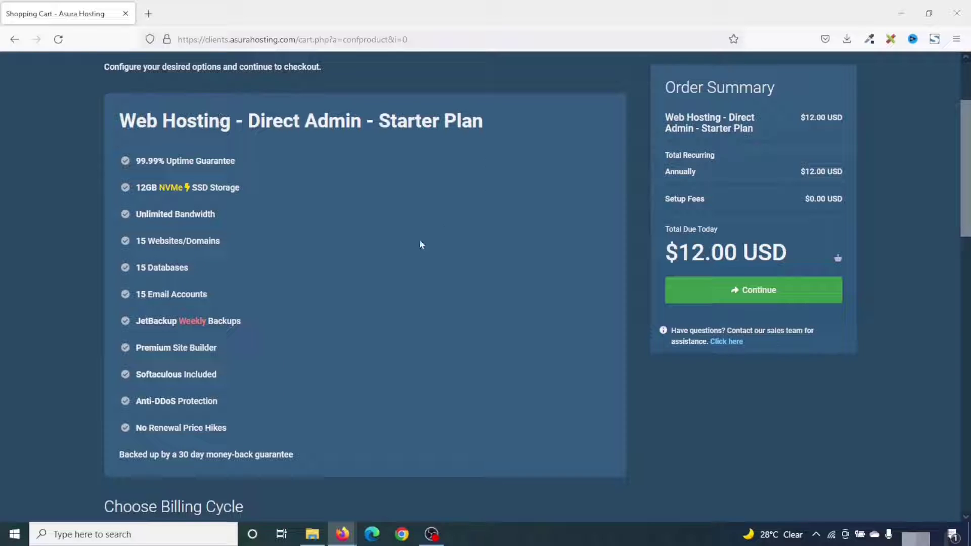
scroll(385, 326, down, 1)
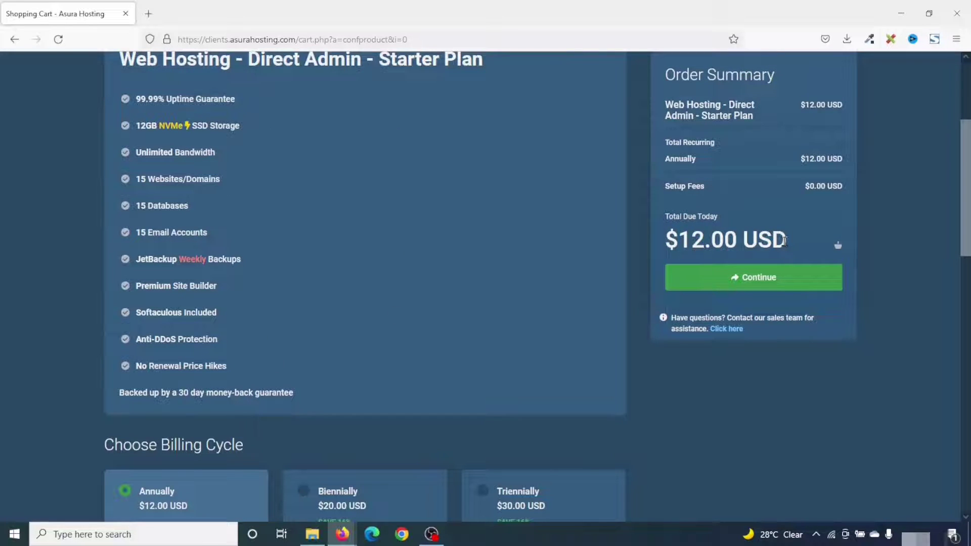
scroll(324, 342, down, 3)
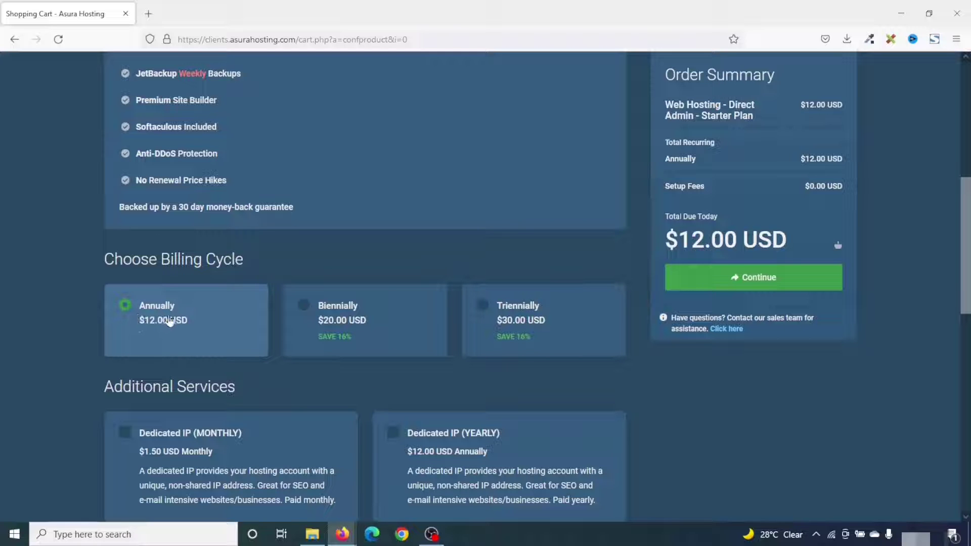
scroll(197, 331, down, 1)
scroll(197, 331, down, 4)
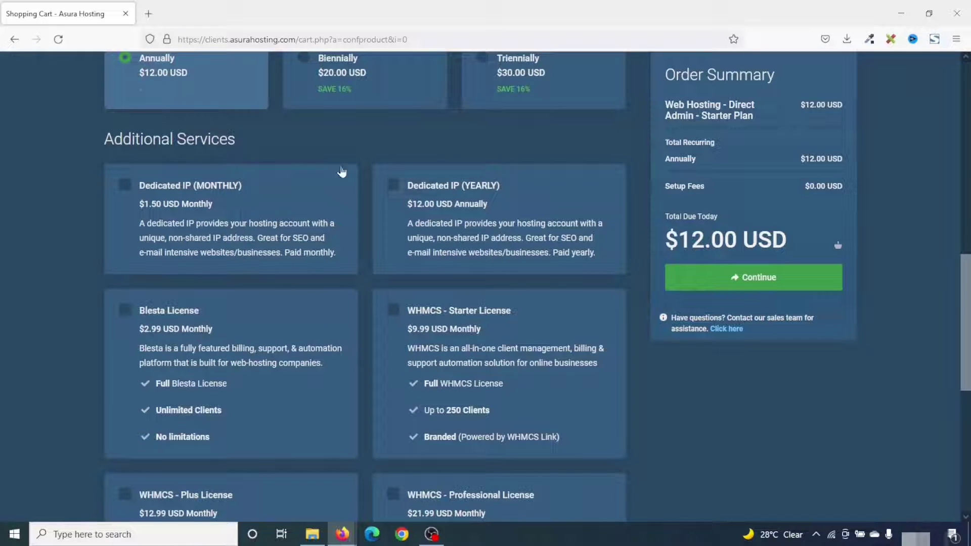
scroll(399, 328, down, 3)
scroll(398, 327, down, 5)
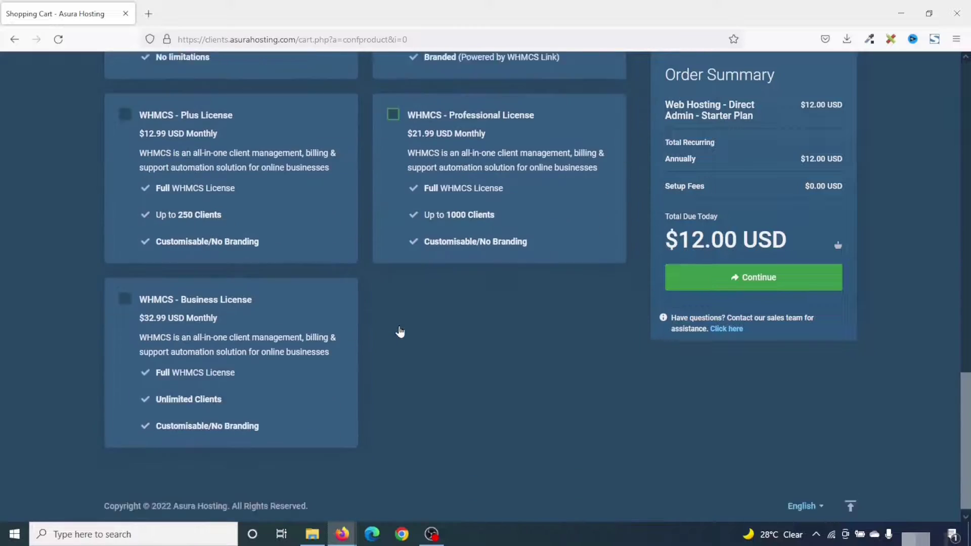
click(761, 278)
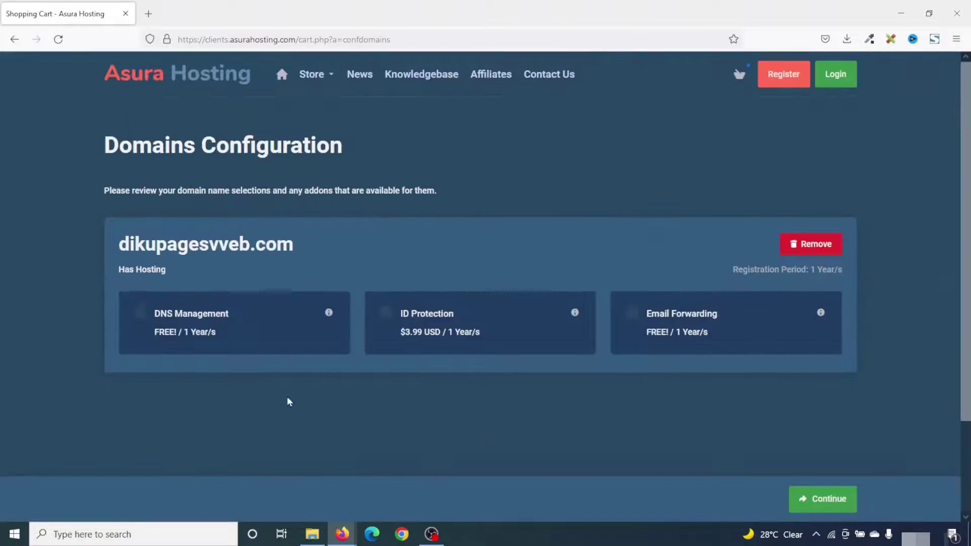
Step: Enable free DNS Management and Email Forwarding for dikupagesvveb.com, leaving ID Protection off, and continue
click(173, 317)
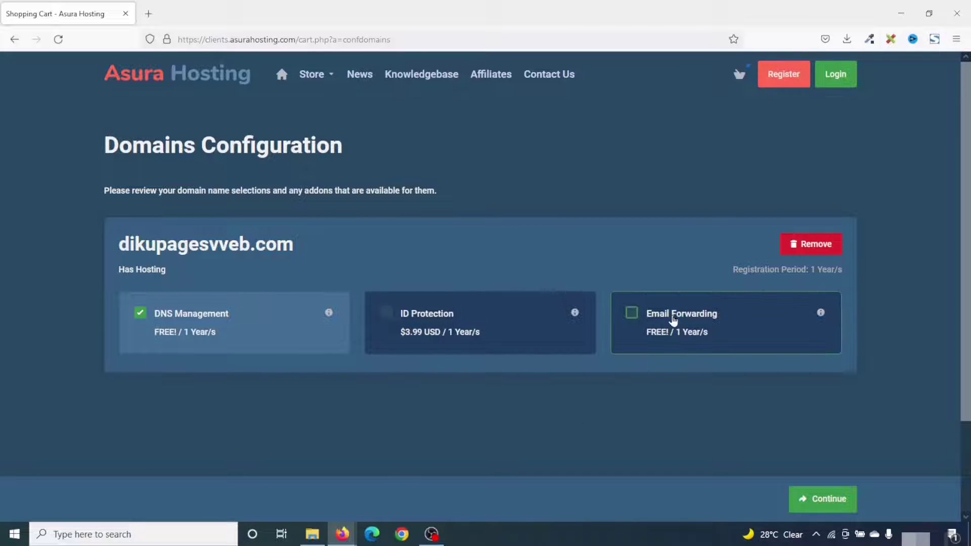
click(673, 320)
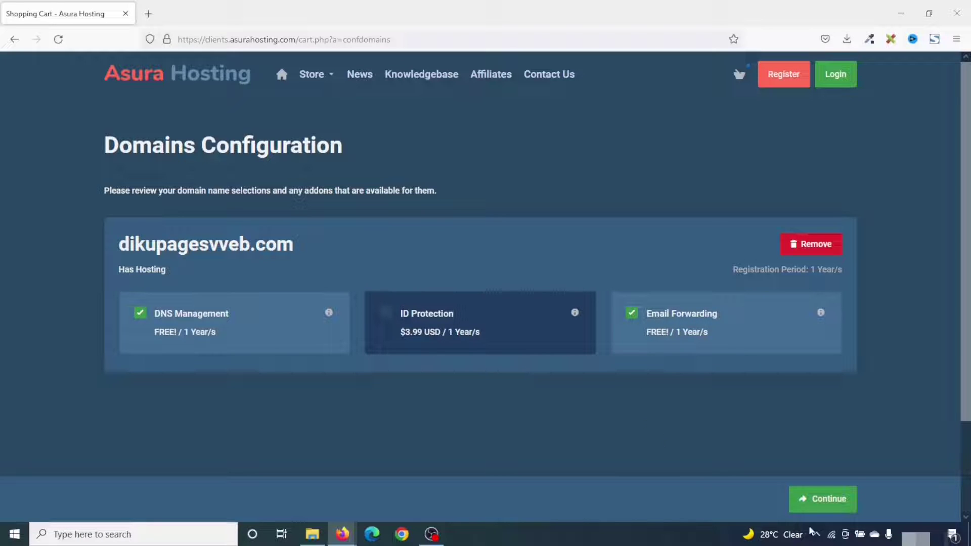
click(824, 501)
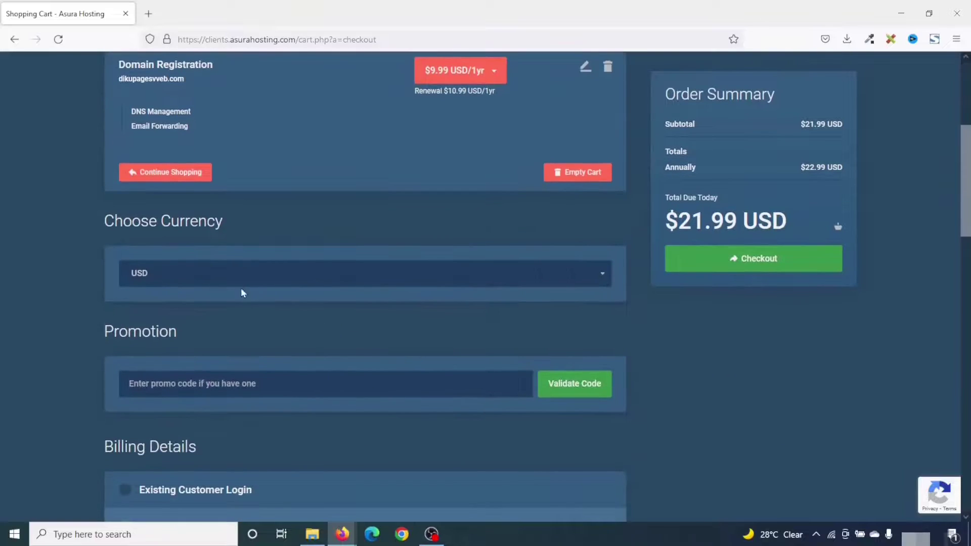
Step: Keep USD as the order currency and scroll down to the billing details form
click(244, 274)
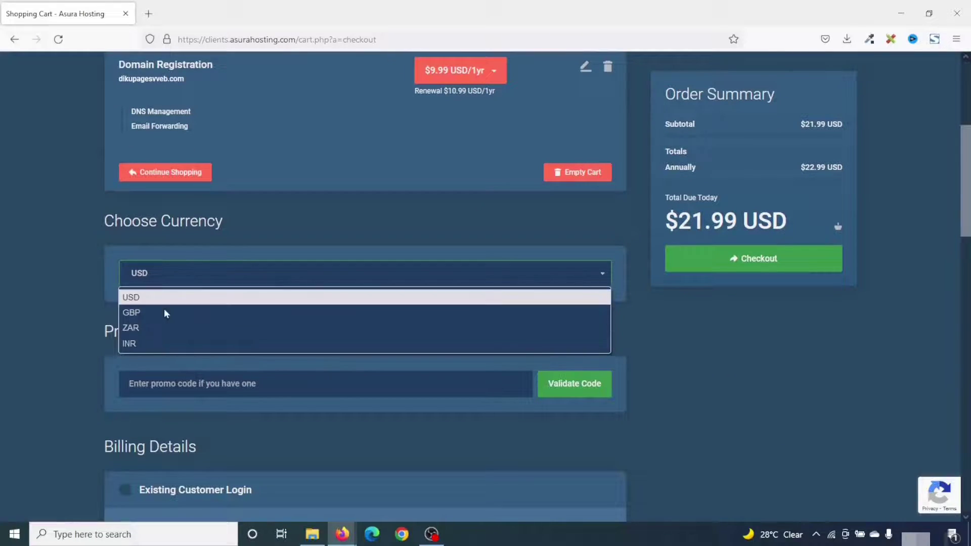
click(214, 272)
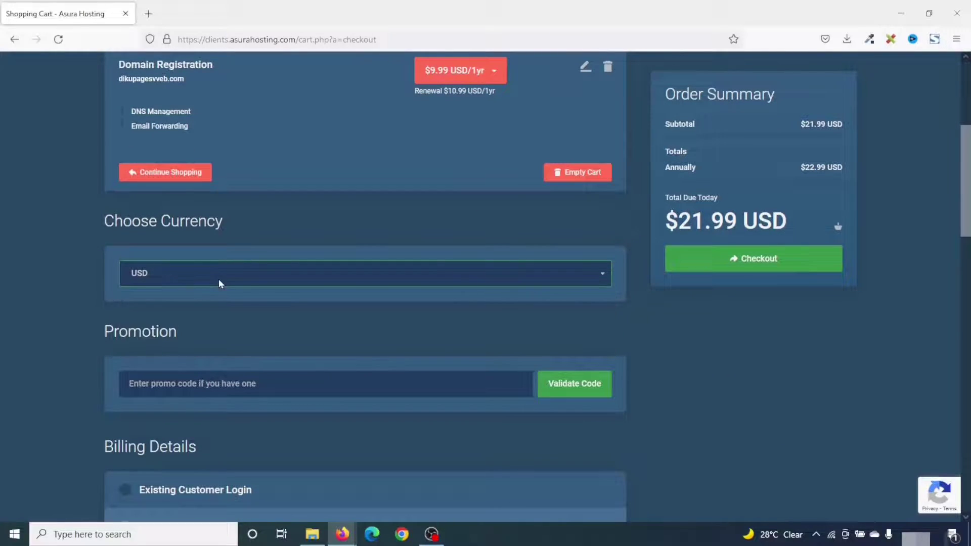
scroll(202, 281, down, 3)
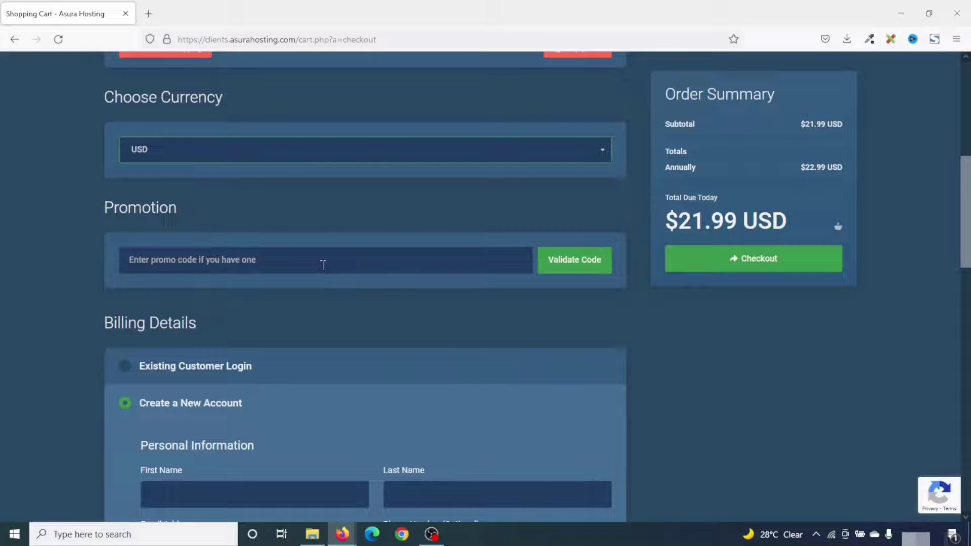
scroll(338, 295, down, 3)
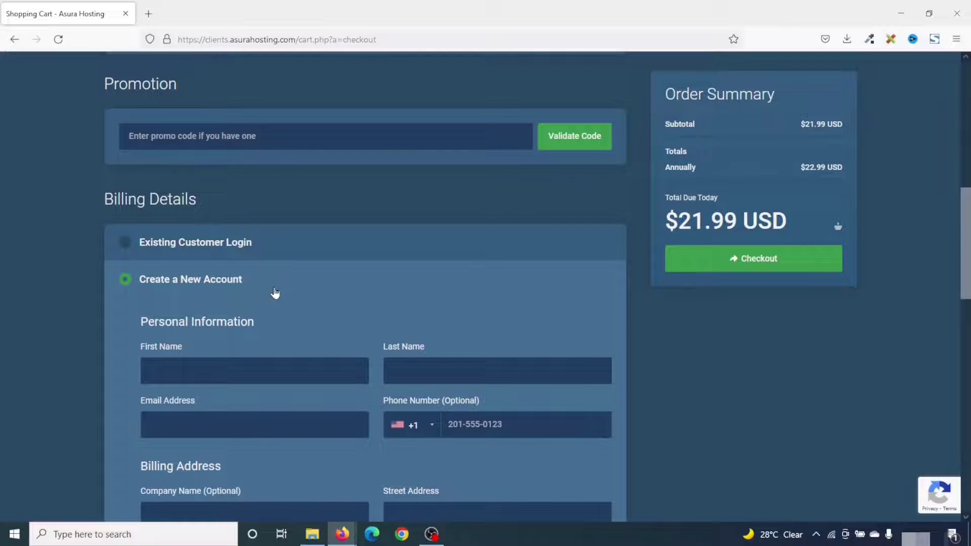
scroll(274, 287, down, 2)
scroll(173, 301, down, 1)
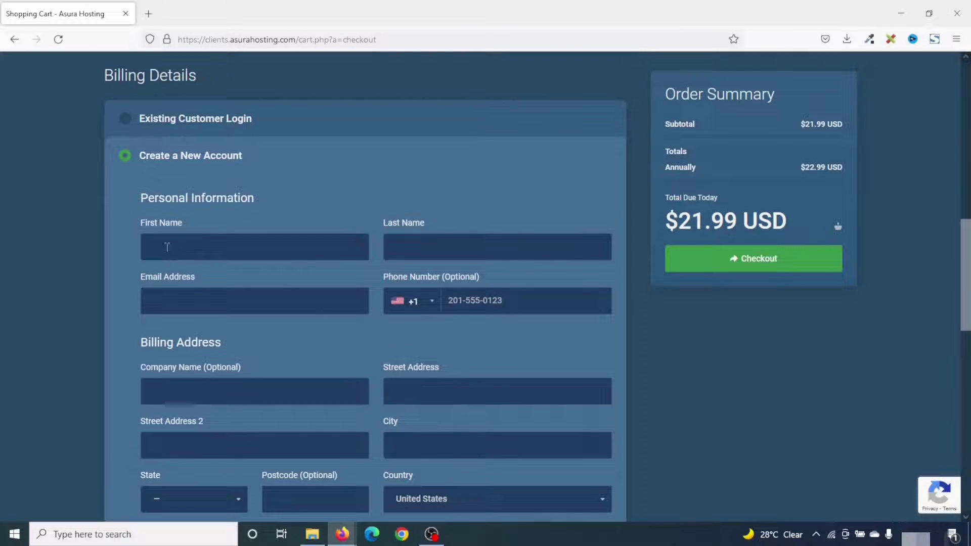
scroll(318, 308, down, 2)
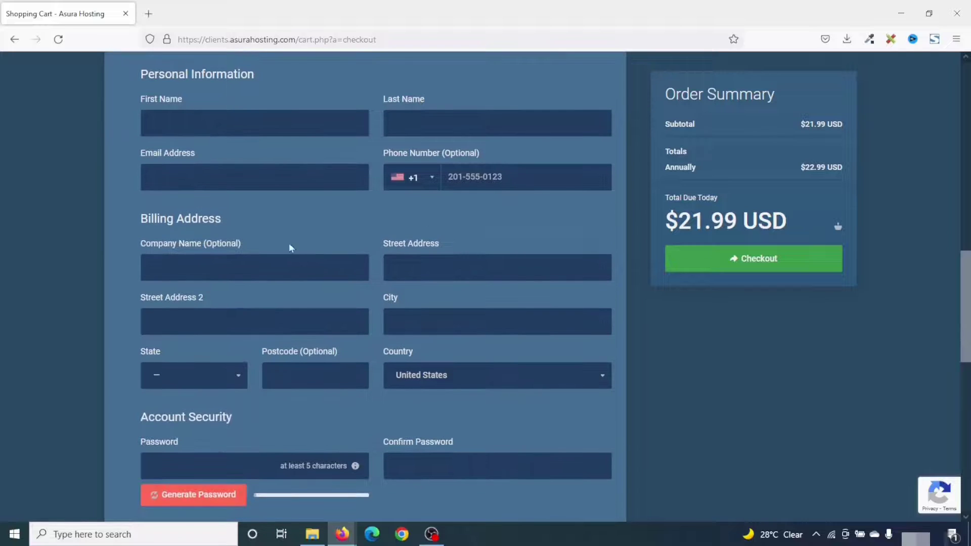
scroll(283, 263, down, 2)
scroll(221, 389, up, 1)
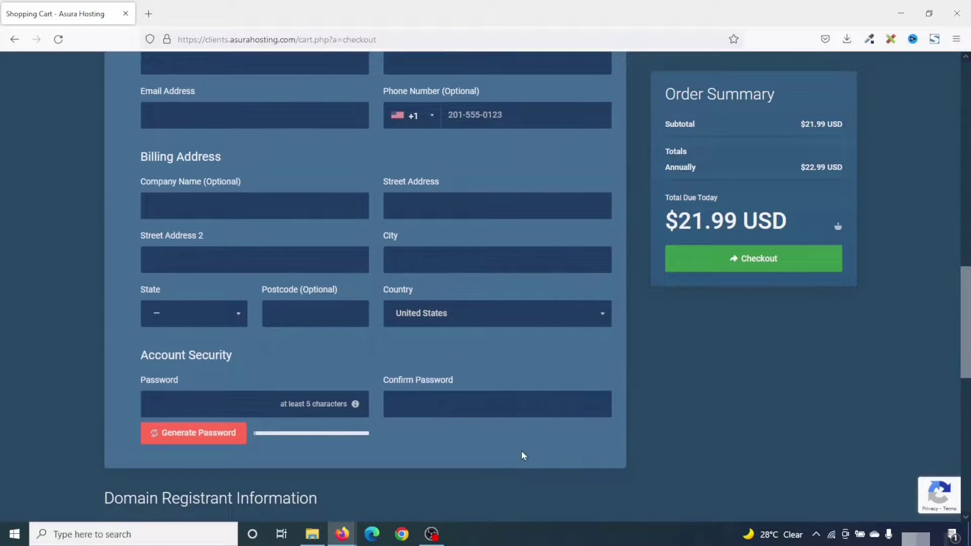
scroll(442, 432, up, 1)
scroll(347, 363, down, 5)
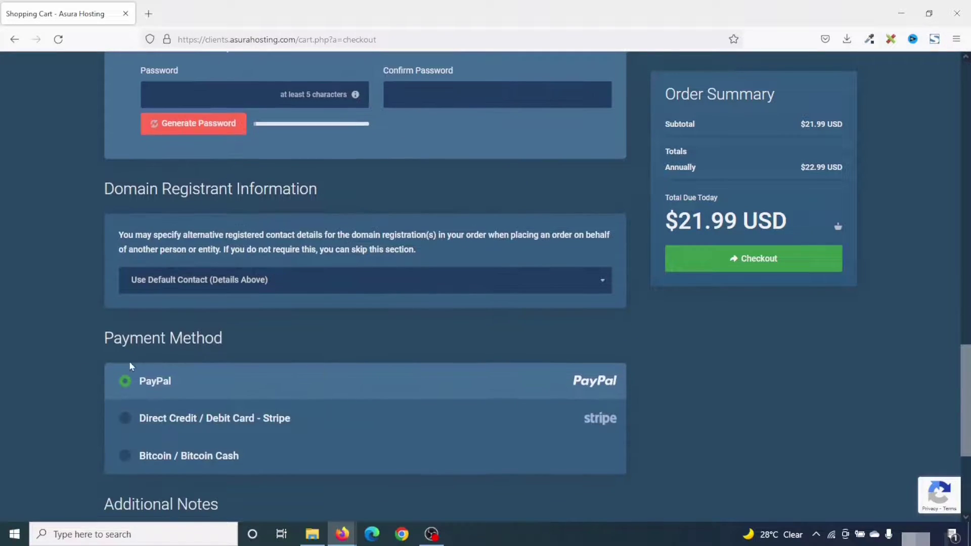
scroll(261, 359, down, 1)
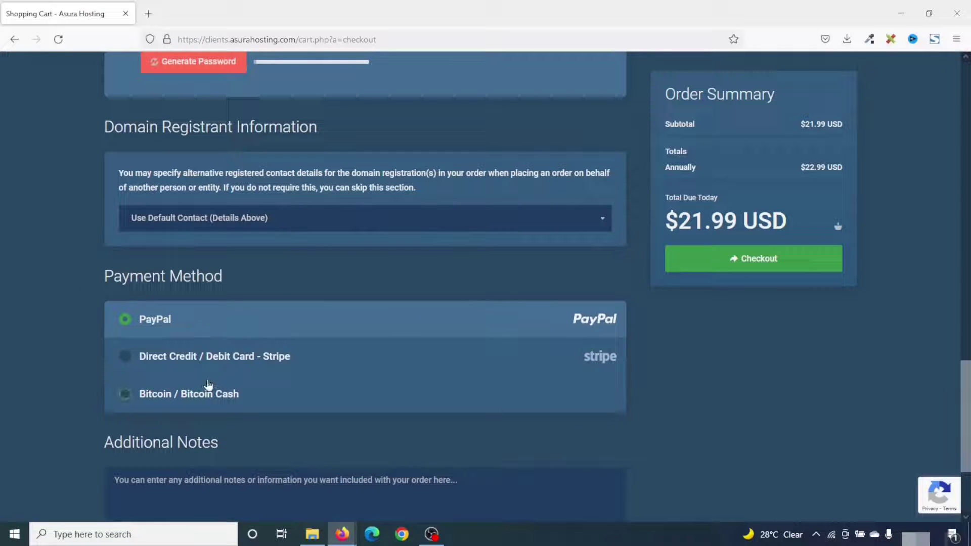
scroll(146, 308, down, 1)
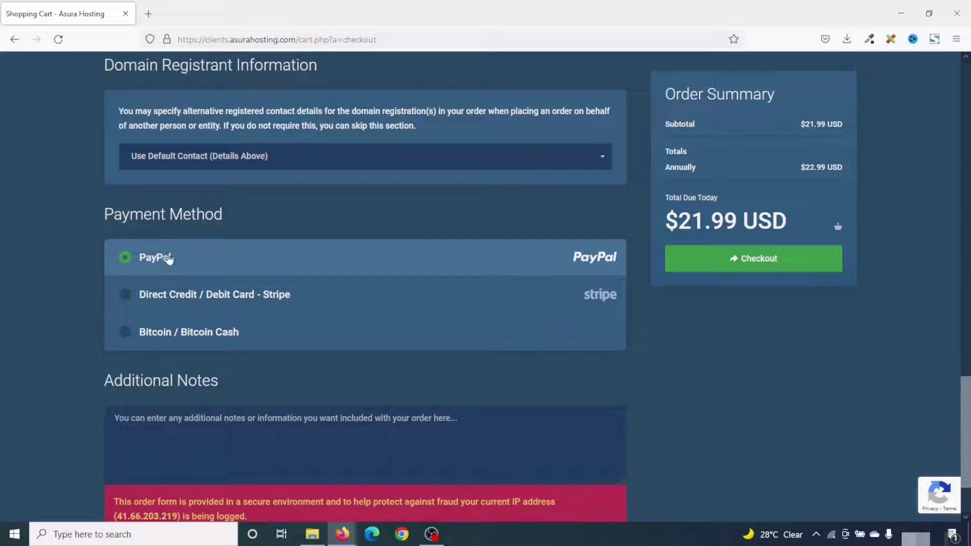
Step: Choose Direct Credit / Debit Card - Stripe payment and start entering the card details
click(168, 298)
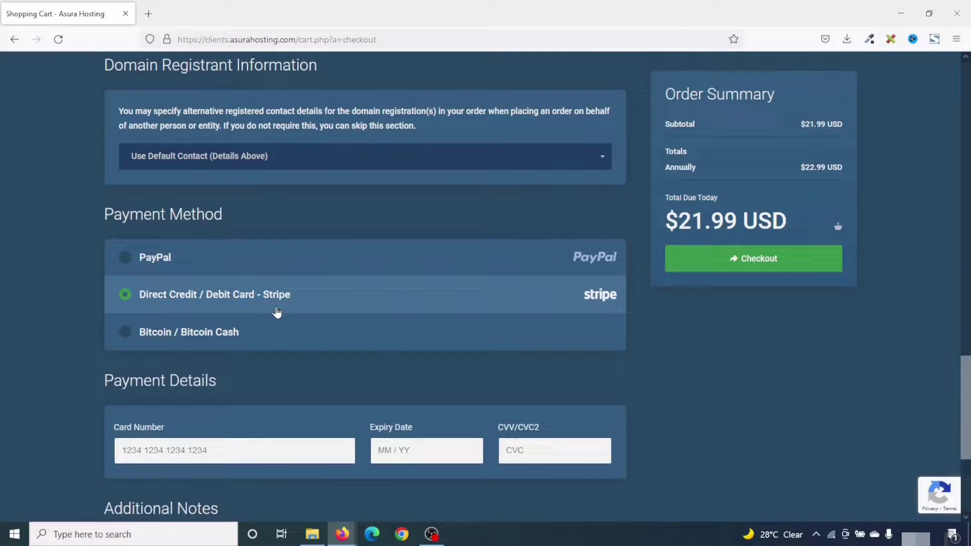
scroll(277, 312, down, 2)
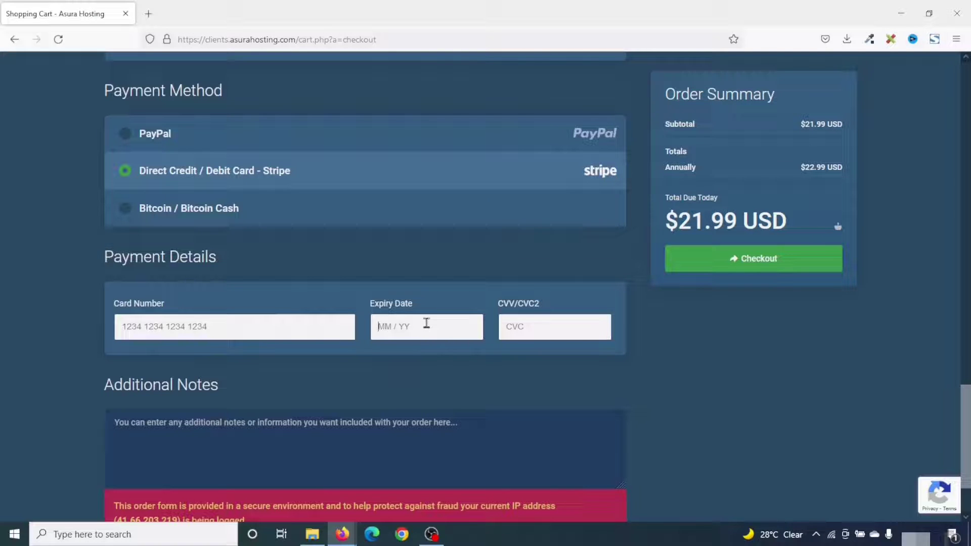
click(526, 330)
scroll(438, 218, up, 15)
scroll(388, 265, down, 11)
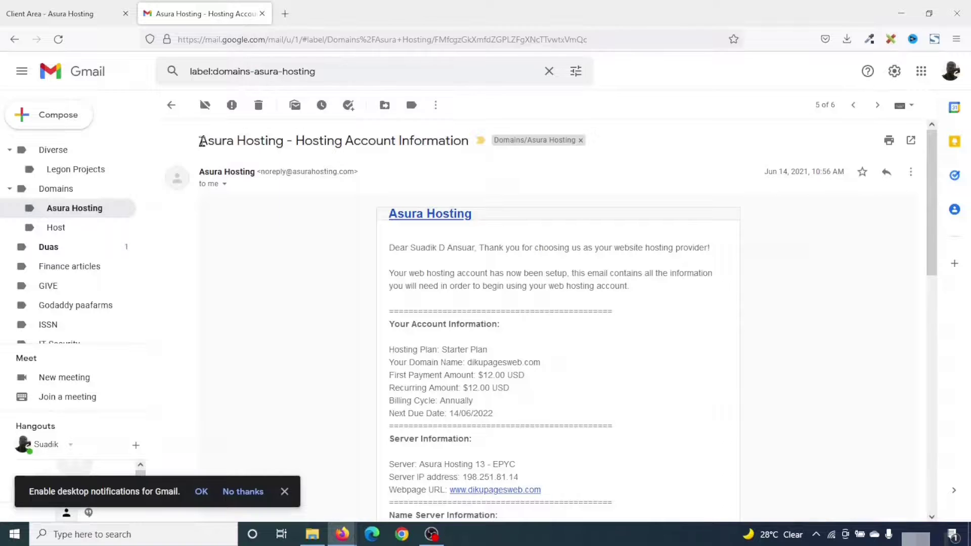
drag(202, 141, 464, 142)
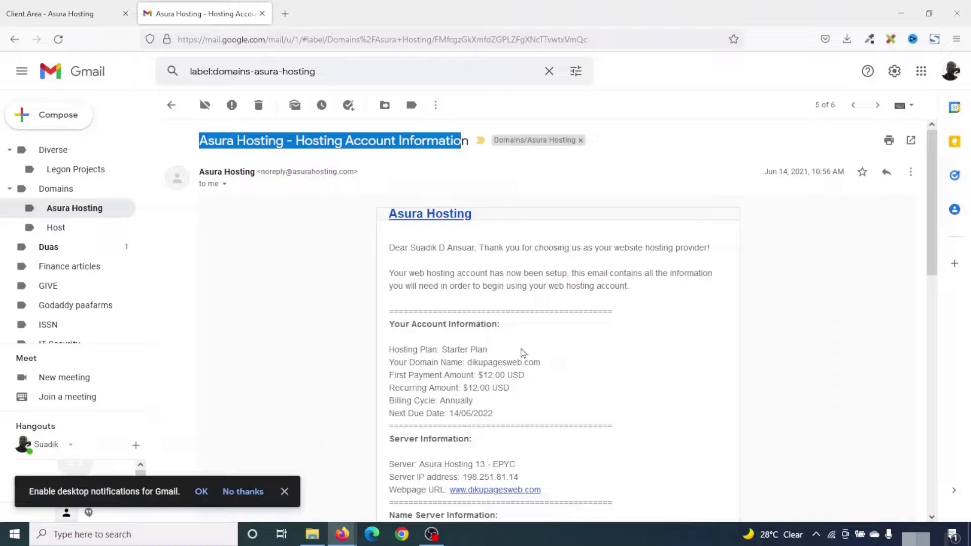
scroll(523, 353, down, 4)
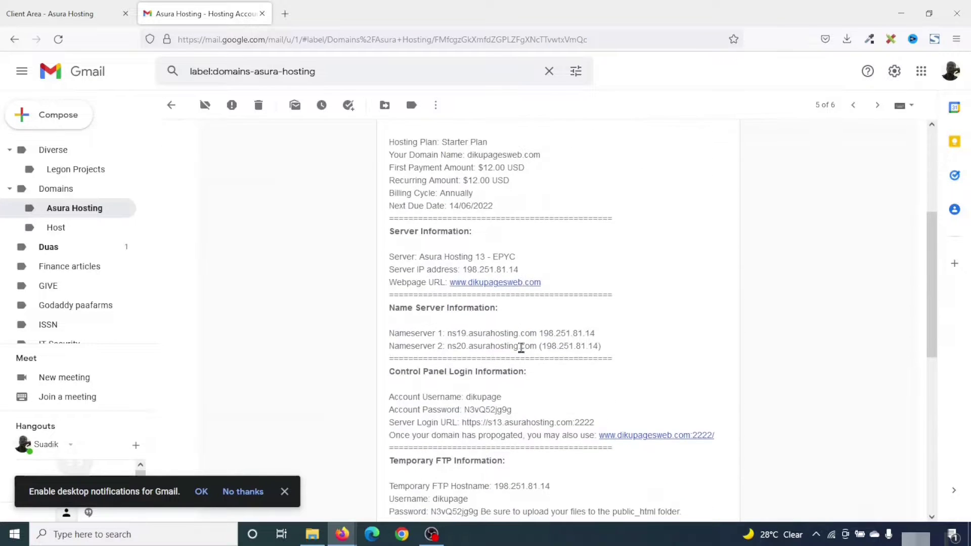
scroll(524, 314, up, 5)
scroll(524, 286, down, 8)
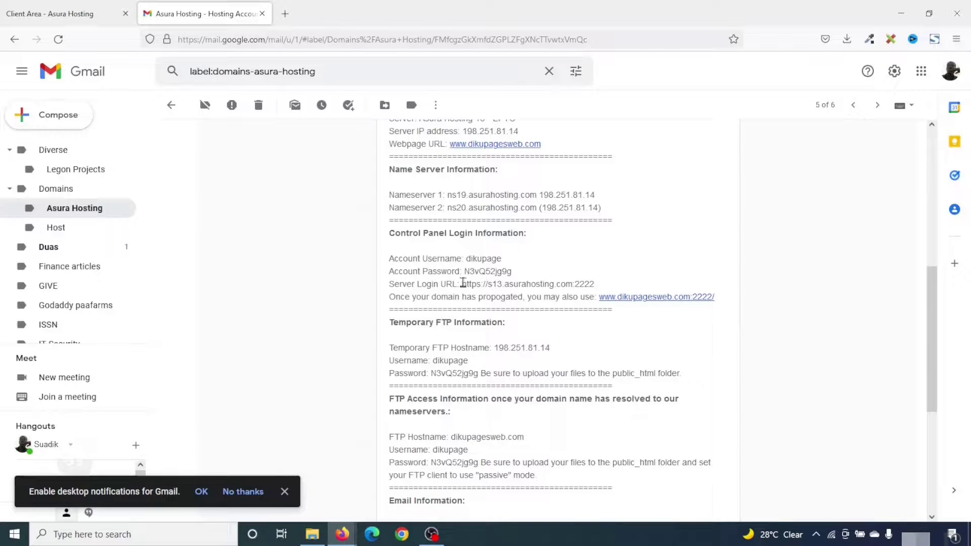
drag(462, 283, 599, 294)
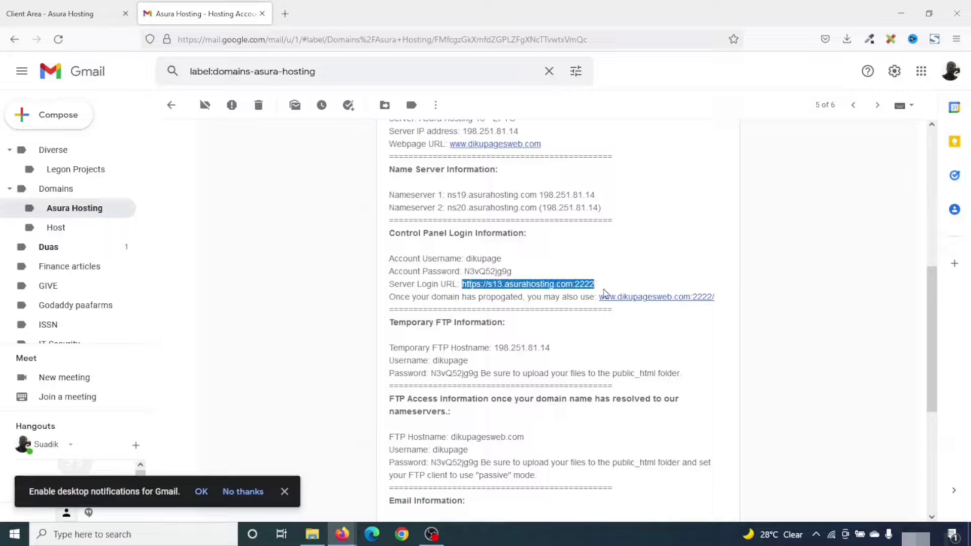
Step: Open the DirectAdmin login page in a new tab and paste the account username from the welcome email
right_click(520, 282)
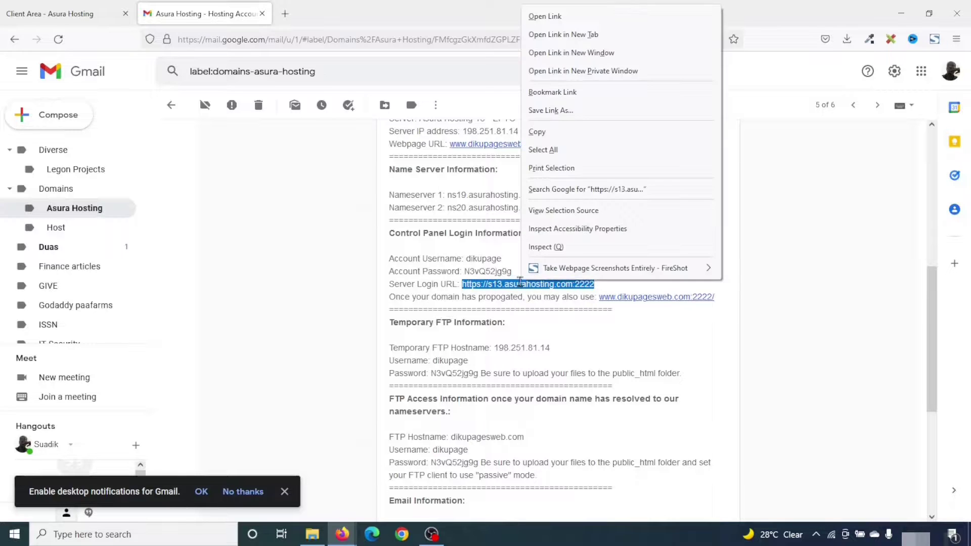
click(562, 35)
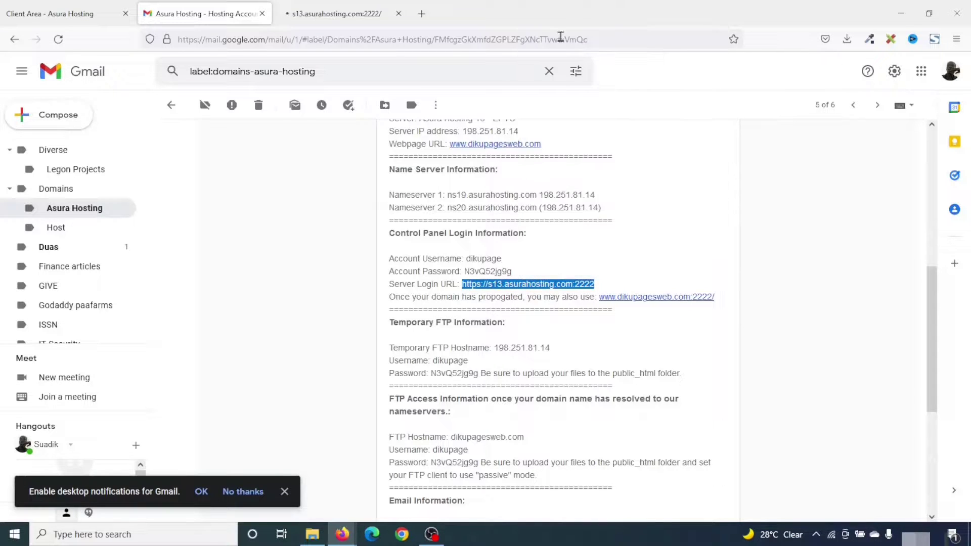
click(526, 334)
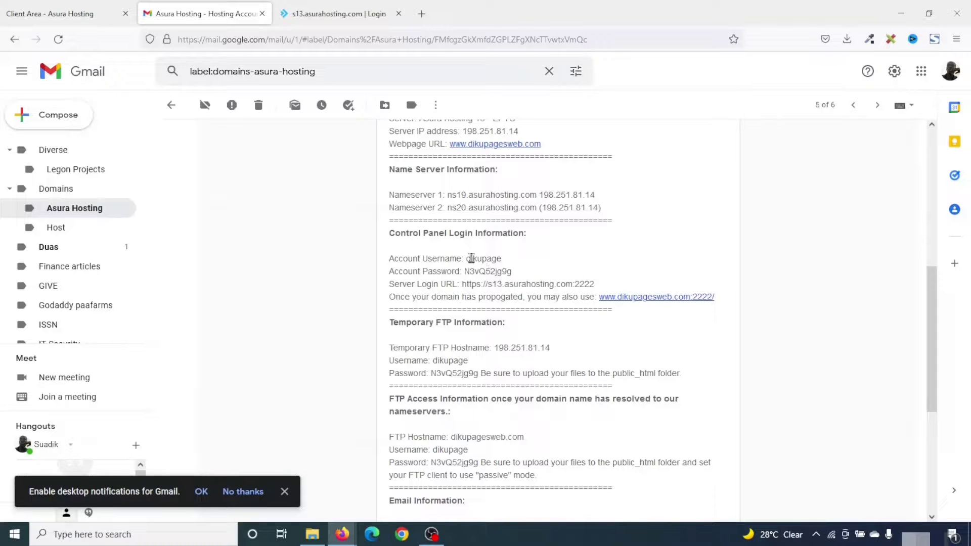
drag(466, 258, 502, 258)
right_click(491, 258)
click(505, 269)
click(334, 14)
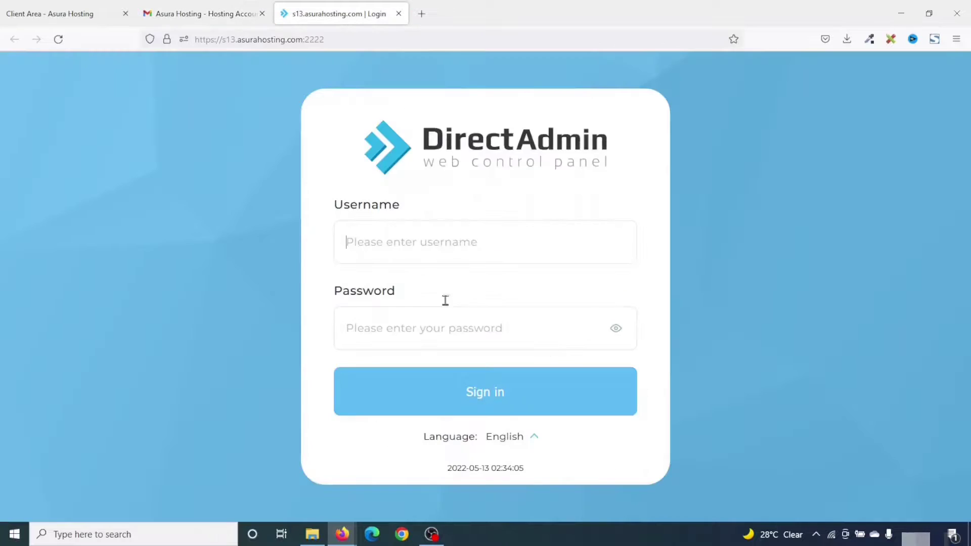
key(ctrl+v)
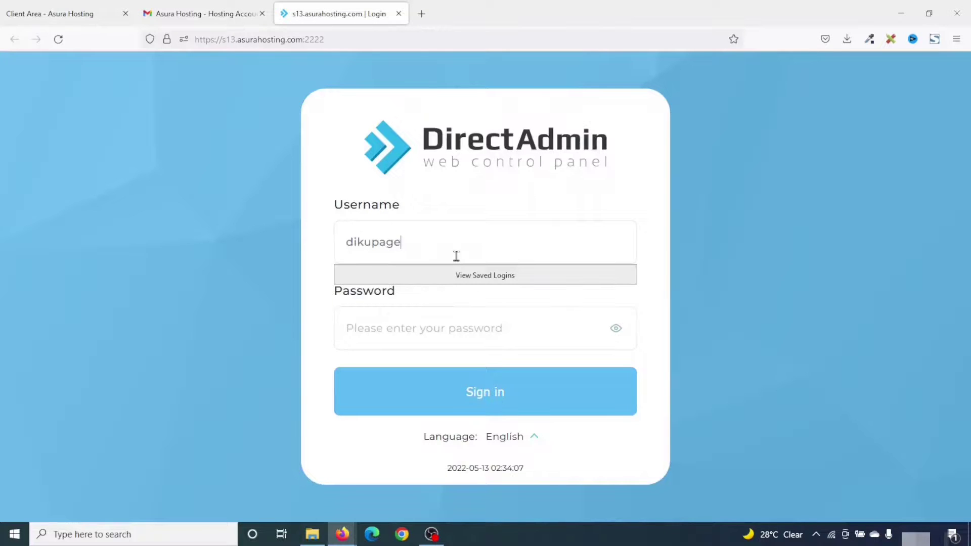
Step: Copy the account password from the welcome email into the login form's password field
click(215, 14)
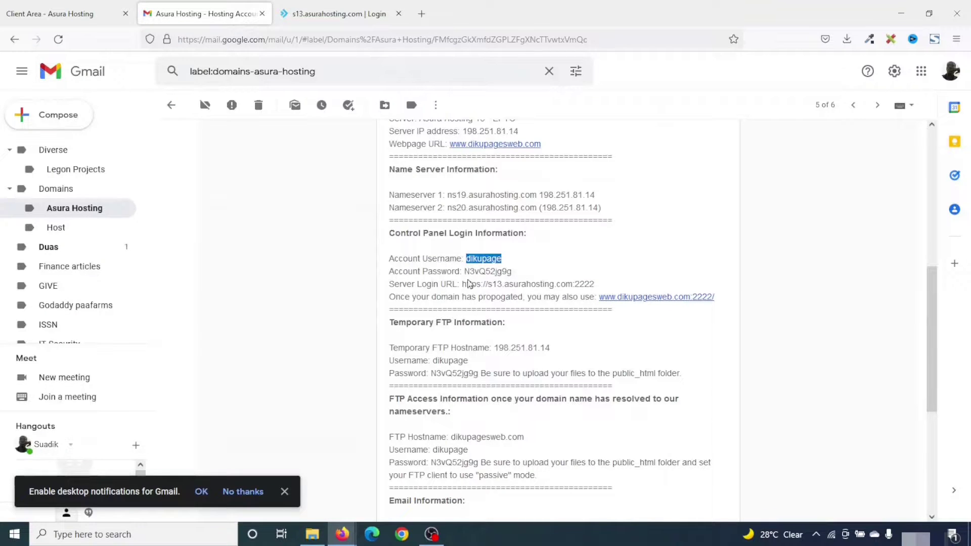
drag(464, 271, 509, 271)
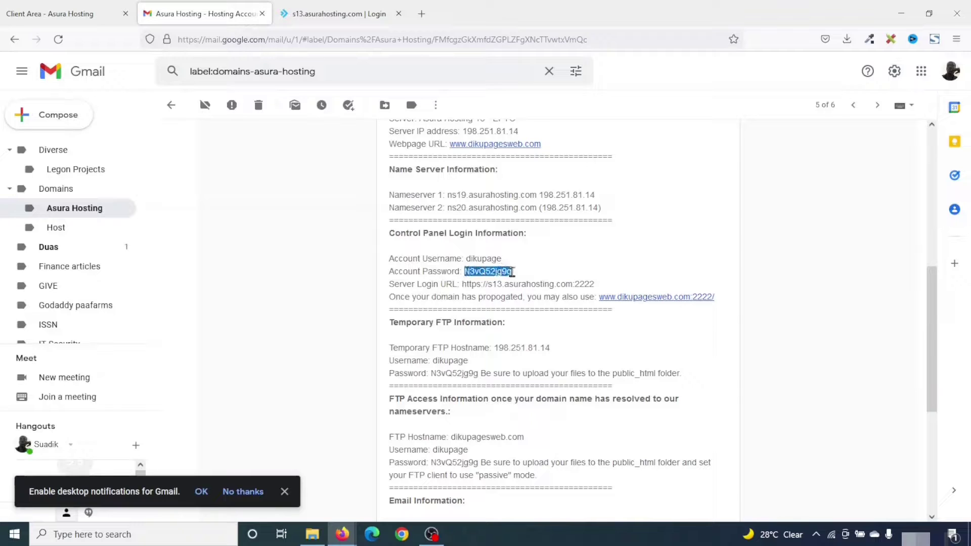
right_click(487, 273)
click(523, 285)
click(321, 14)
click(402, 330)
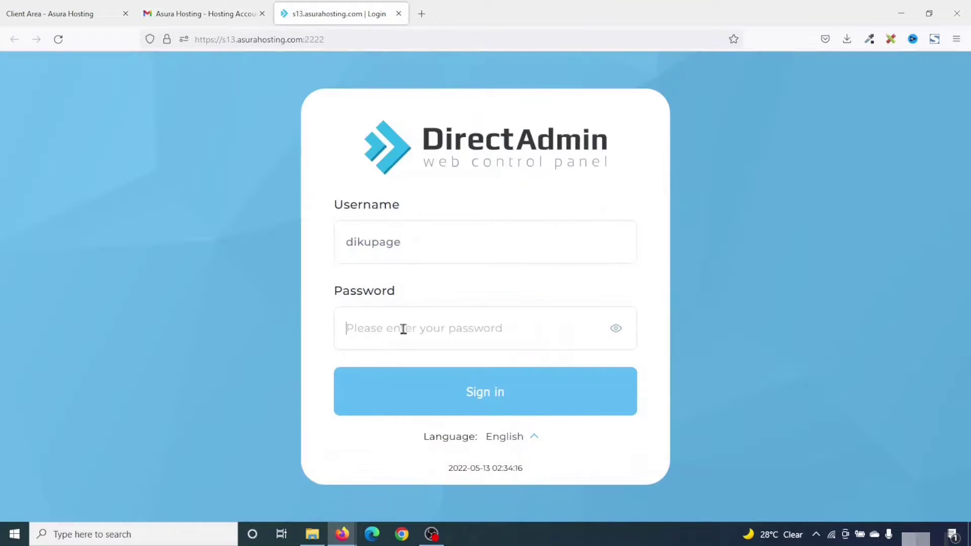
right_click(404, 329)
click(448, 218)
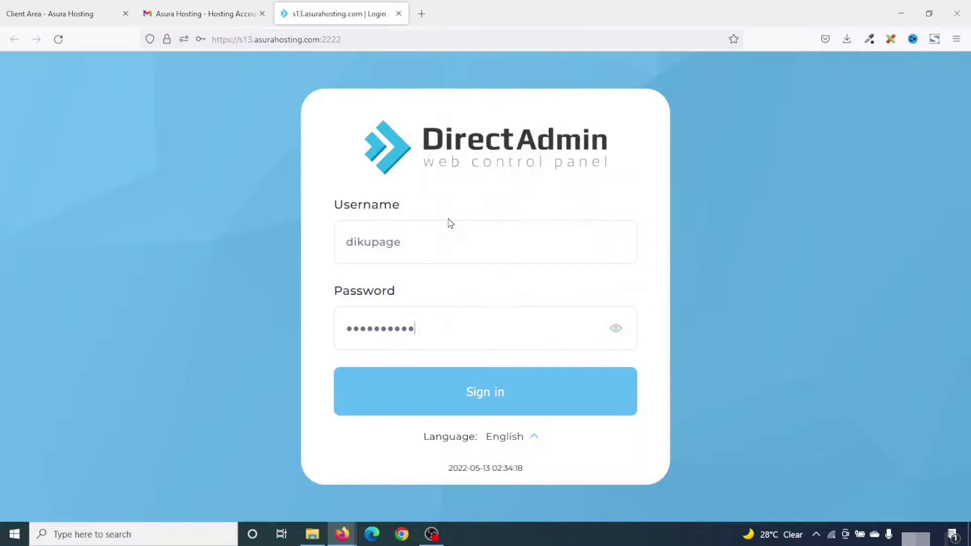
click(505, 393)
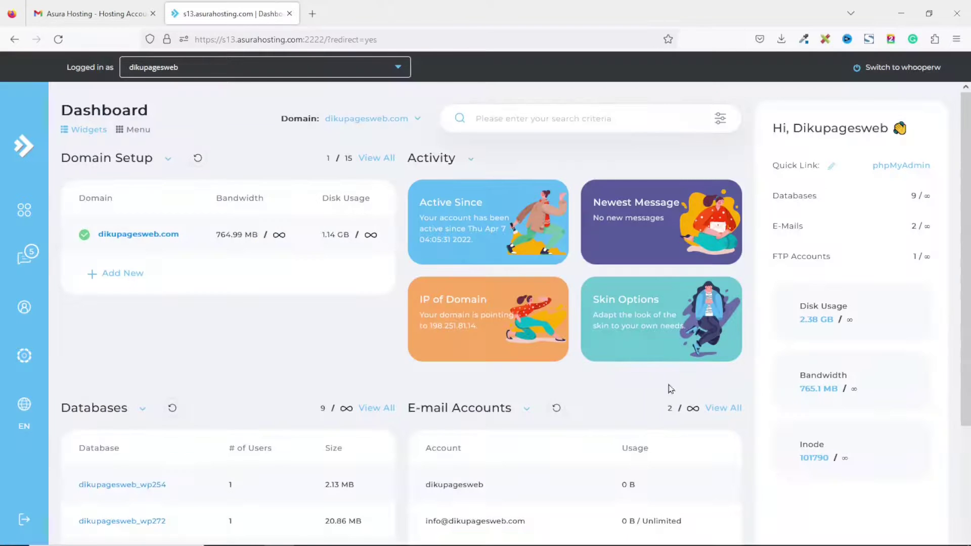